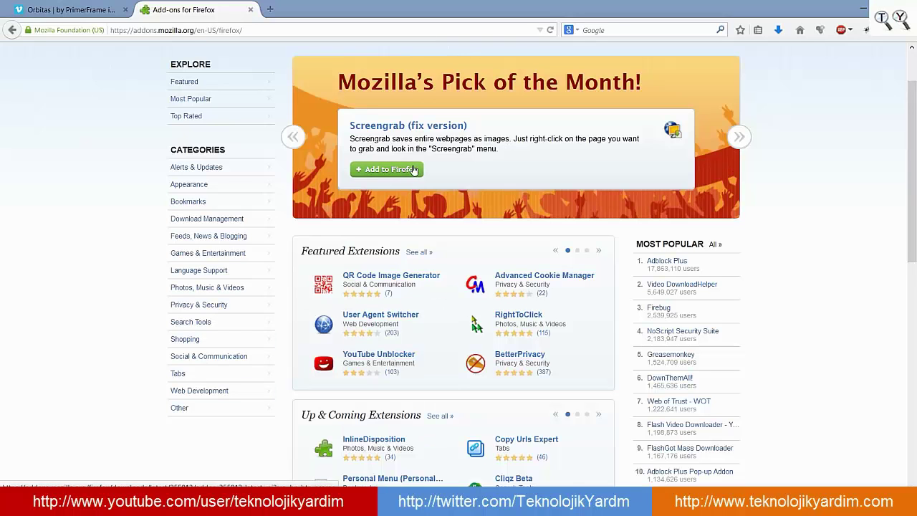
Open the NoScript Security Suite page, add it to Firefox and allow the site to install it.
{"action": "scroll", "coordinate": [444, 137], "scroll_direction": "up", "scroll_amount": 2}
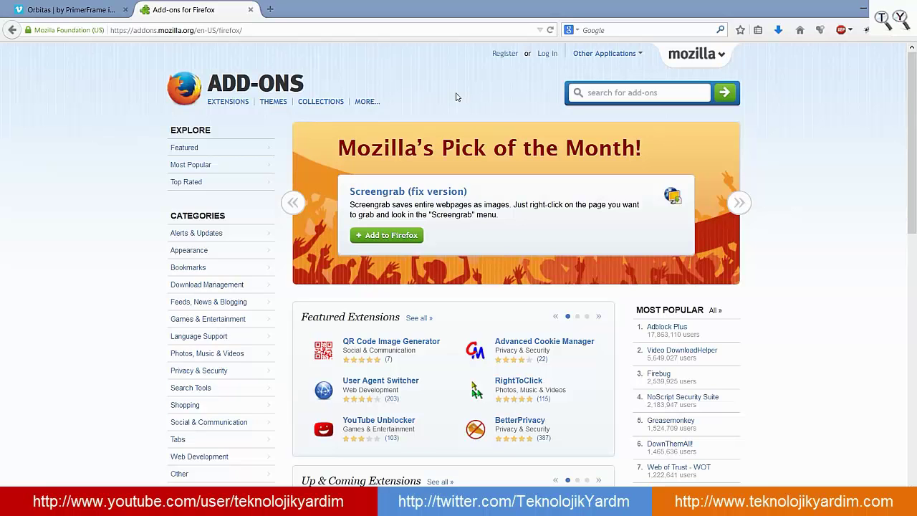
{"action": "scroll", "coordinate": [466, 93], "scroll_direction": "down", "scroll_amount": 2}
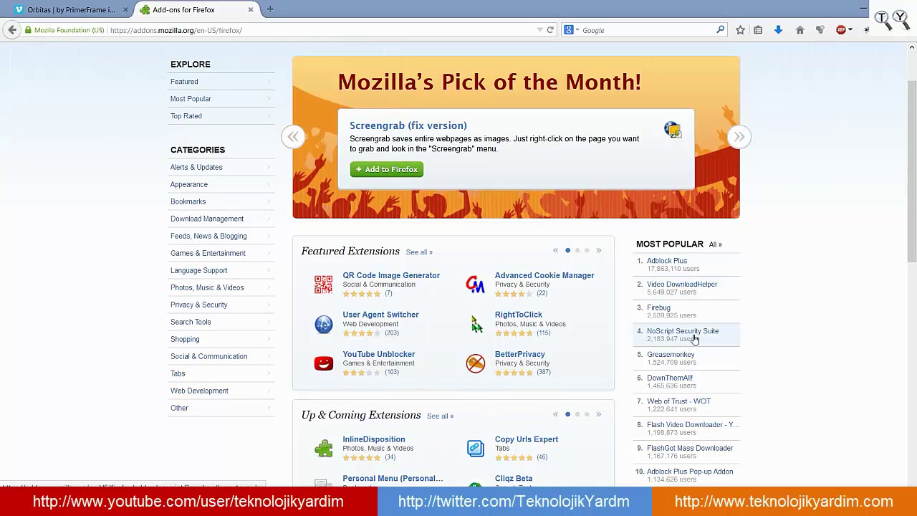
{"action": "scroll", "coordinate": [802, 263], "scroll_direction": "up", "scroll_amount": 2}
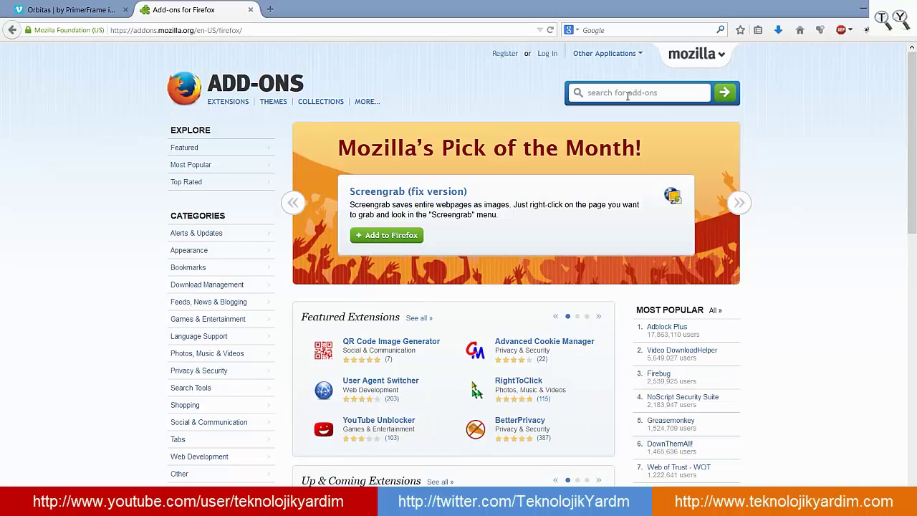
{"action": "left_click", "coordinate": [694, 397]}
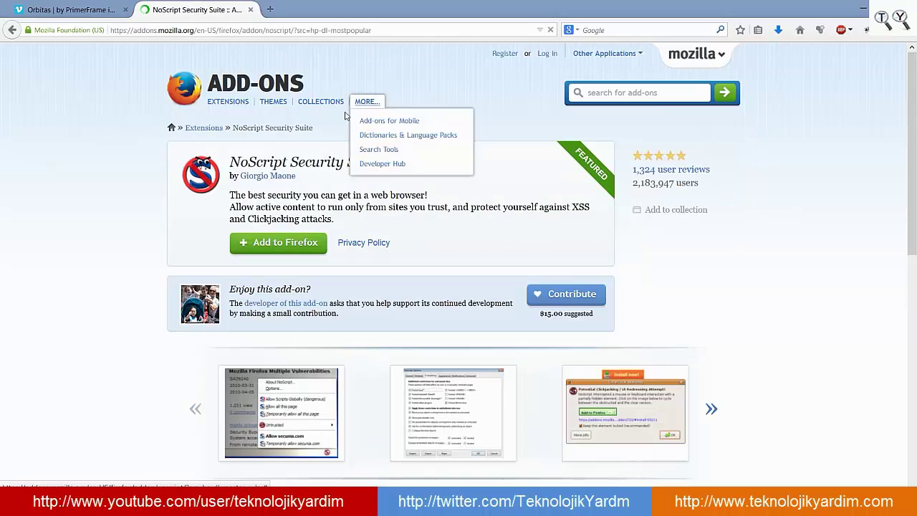
{"action": "left_click", "coordinate": [279, 244]}
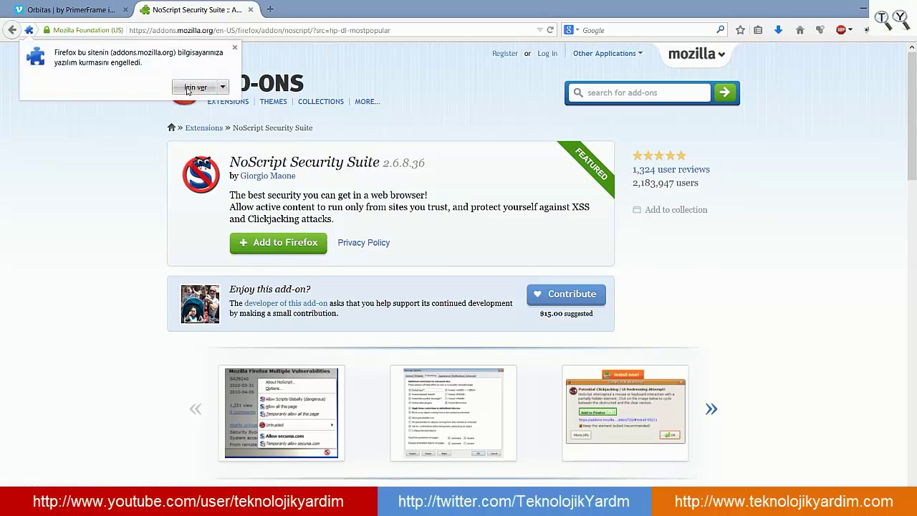
{"action": "left_click", "coordinate": [187, 89]}
{"action": "mouse_move", "coordinate": [228, 101]}
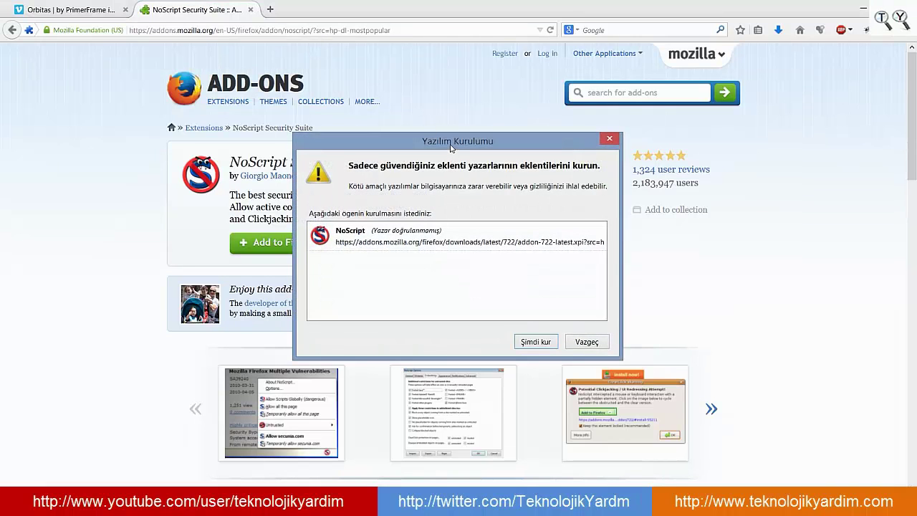
Confirm the NoScript installation in the Yazılım Kurulumu dialog and restart Firefox.
{"action": "left_click_drag", "start_coordinate": [451, 147], "coordinate": [406, 98]}
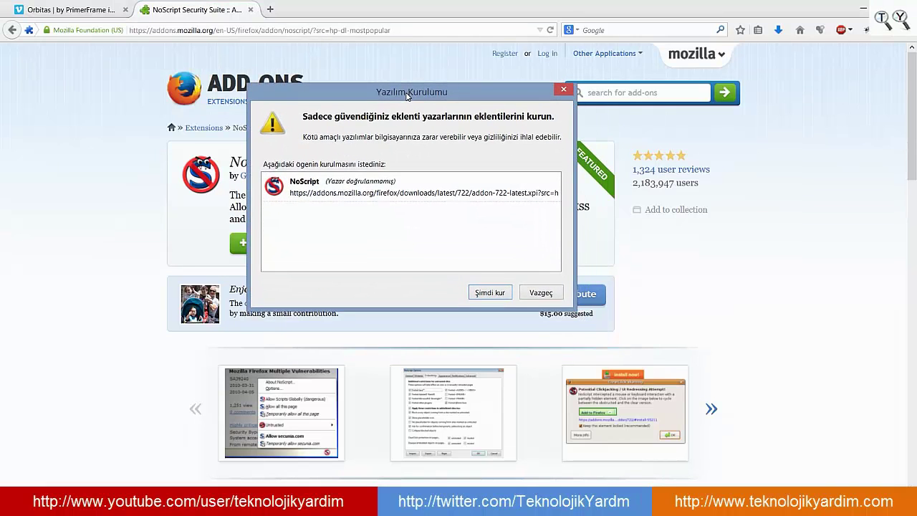
{"action": "left_click", "coordinate": [490, 293]}
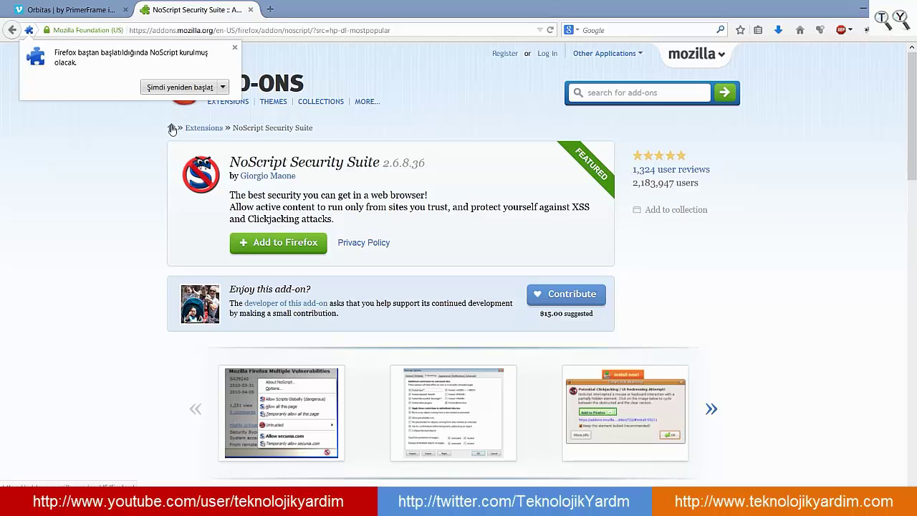
{"action": "left_click", "coordinate": [178, 88]}
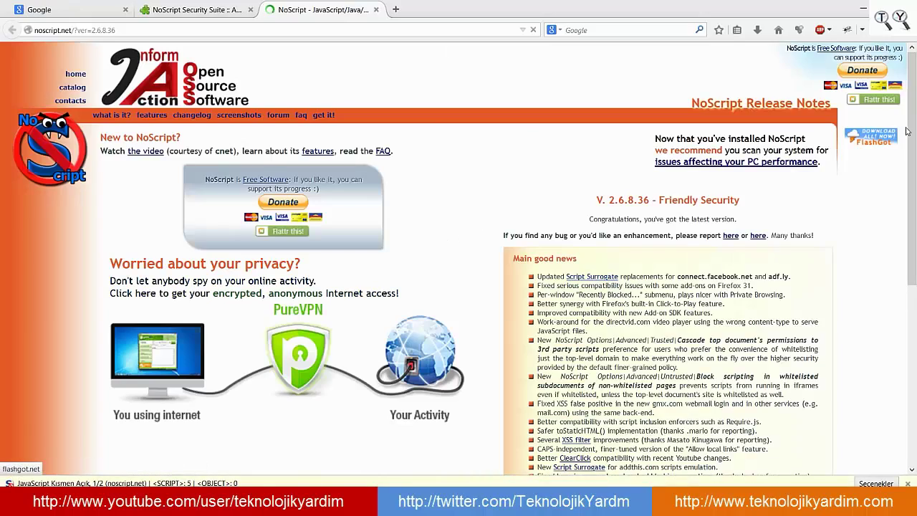
Close the noscript.net release notes tab.
{"action": "scroll", "coordinate": [530, 62], "scroll_direction": "down", "scroll_amount": 10}
{"action": "scroll", "coordinate": [530, 62], "scroll_direction": "up", "scroll_amount": 10}
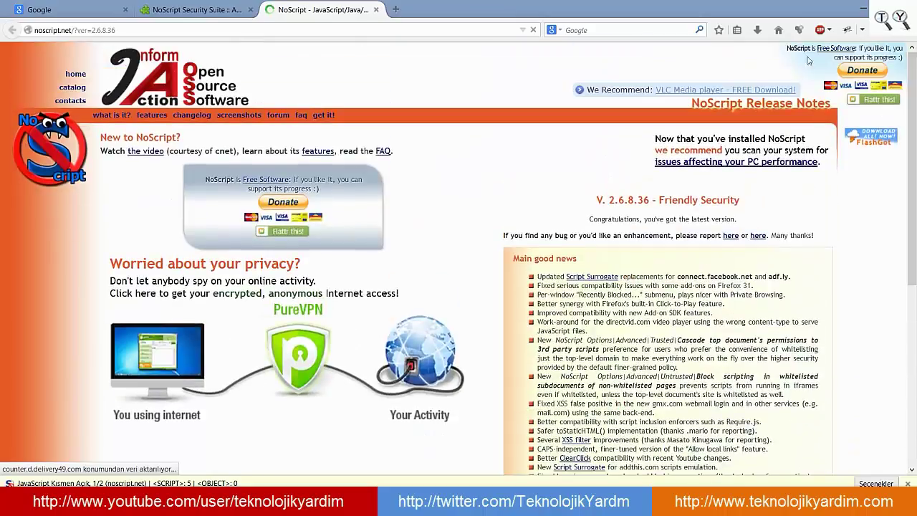
{"action": "left_click", "coordinate": [376, 9]}
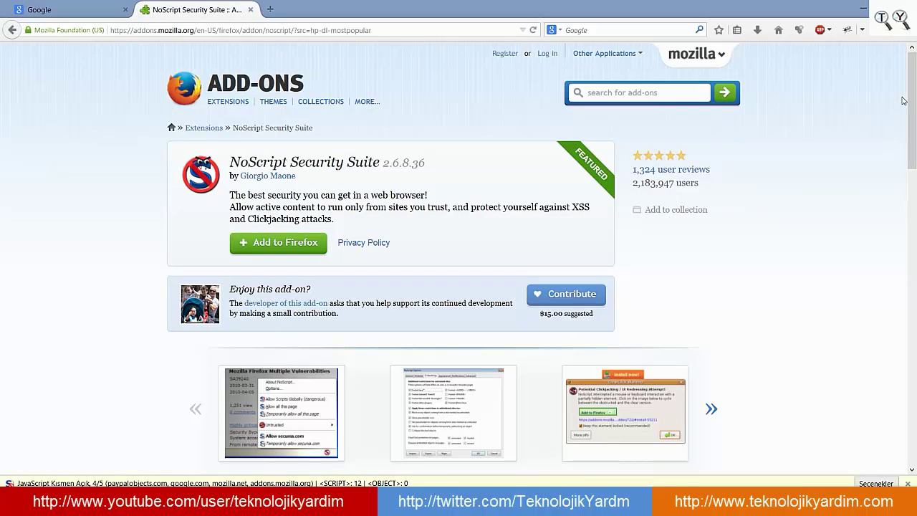
Show NoScript's per-site script permission menu from its toolbar button.
{"action": "left_click", "coordinate": [889, 30]}
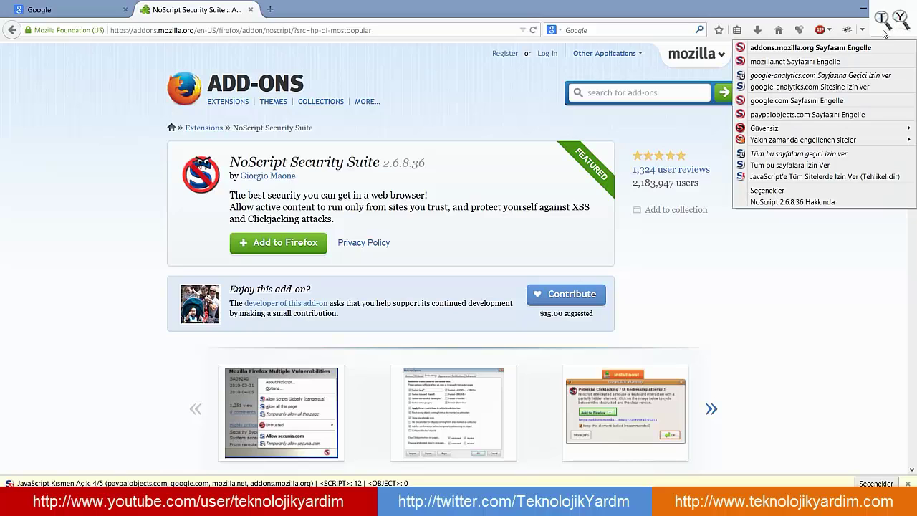
{"action": "left_click", "coordinate": [758, 29]}
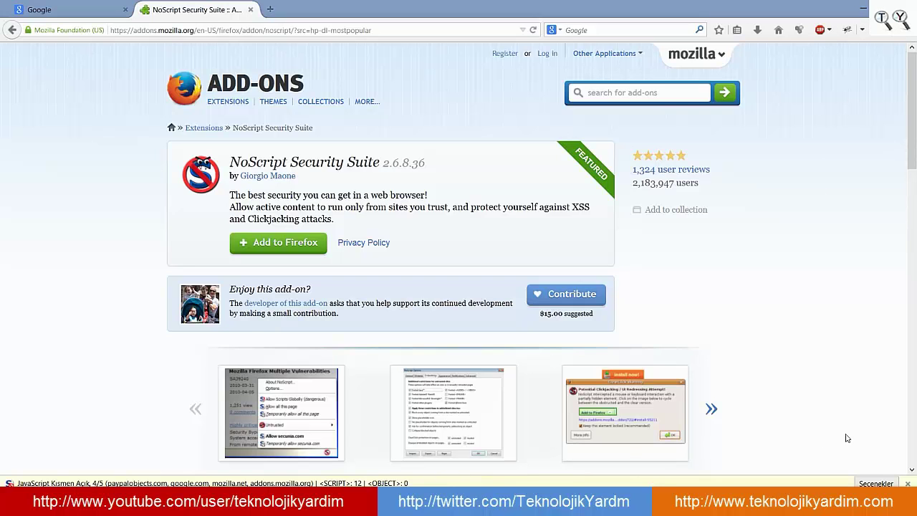
{"action": "scroll", "coordinate": [774, 329], "scroll_direction": "down", "scroll_amount": 3}
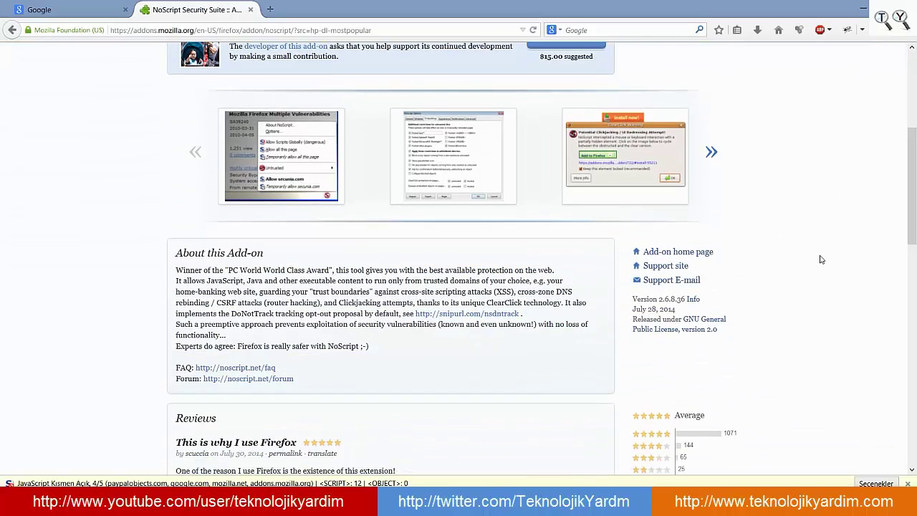
{"action": "scroll", "coordinate": [825, 255], "scroll_direction": "up", "scroll_amount": 3}
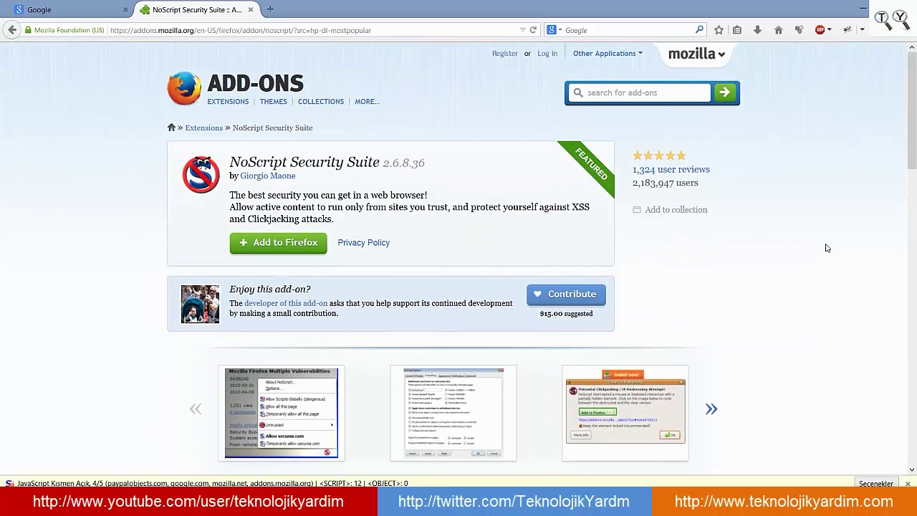
{"action": "left_click", "coordinate": [881, 35]}
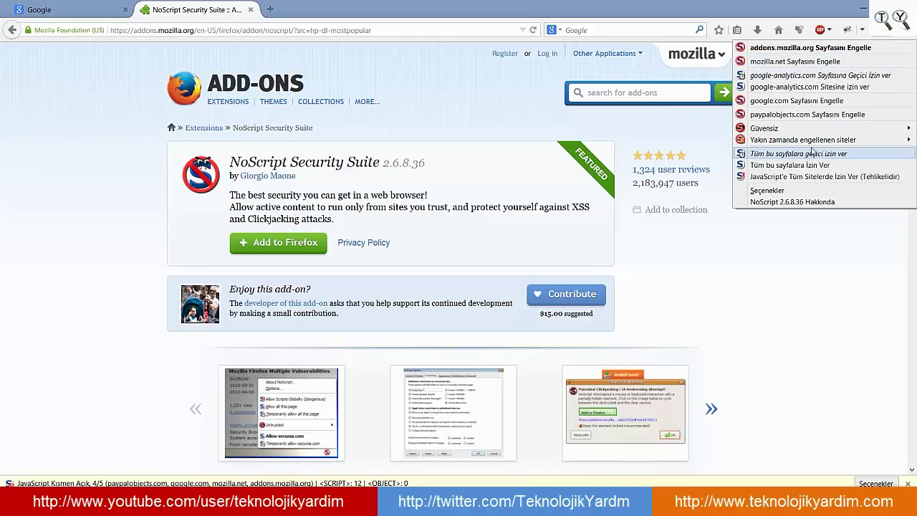
Temporarily allow all scripts on this page, then choose 'Geçici İzinleri Kaldır' to revoke them.
{"action": "left_click", "coordinate": [790, 155]}
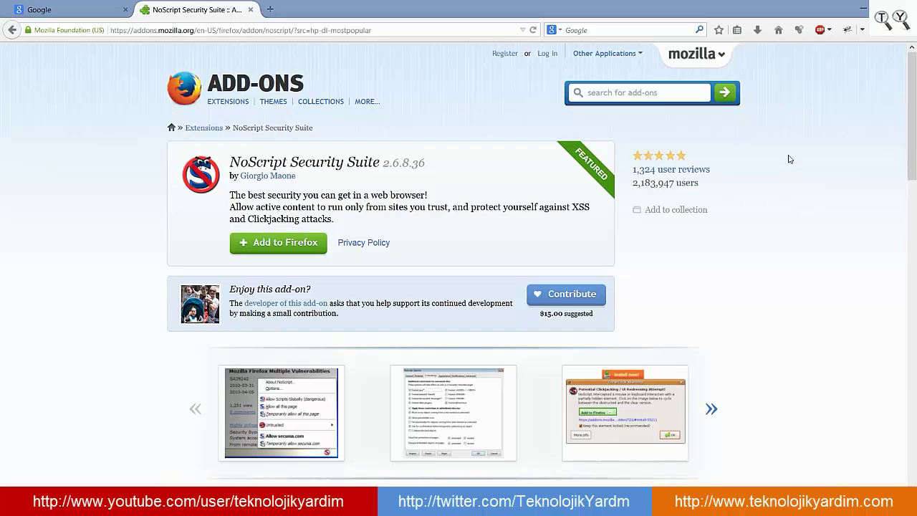
{"action": "scroll", "coordinate": [840, 148], "scroll_direction": "down", "scroll_amount": 10}
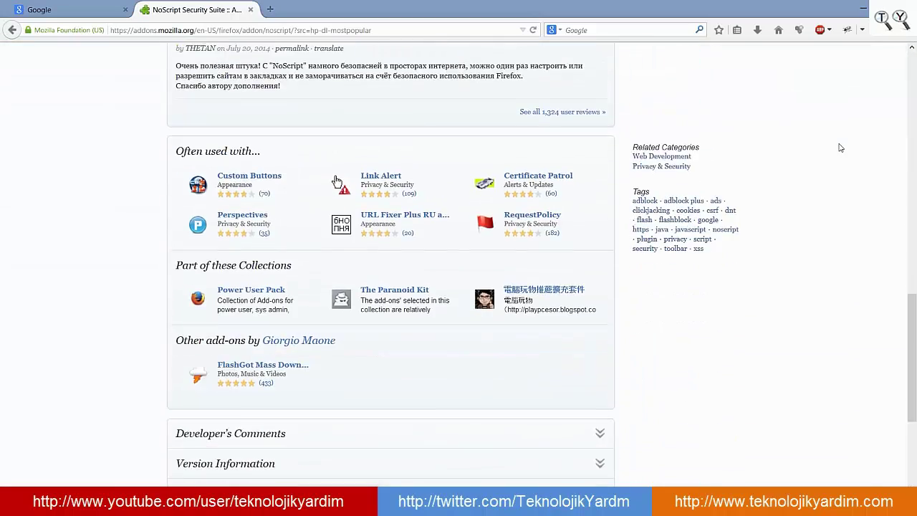
{"action": "scroll", "coordinate": [840, 148], "scroll_direction": "down", "scroll_amount": 5}
{"action": "scroll", "coordinate": [840, 147], "scroll_direction": "up", "scroll_amount": 15}
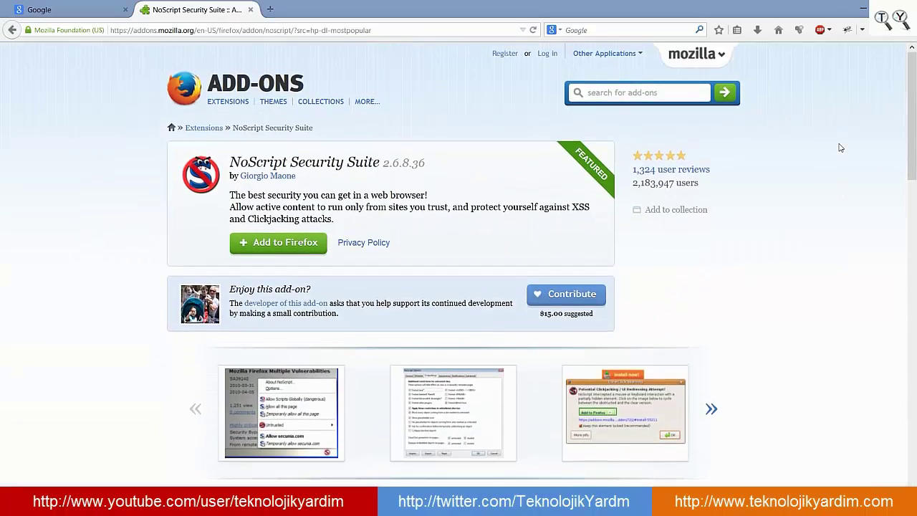
{"action": "left_click", "coordinate": [848, 30]}
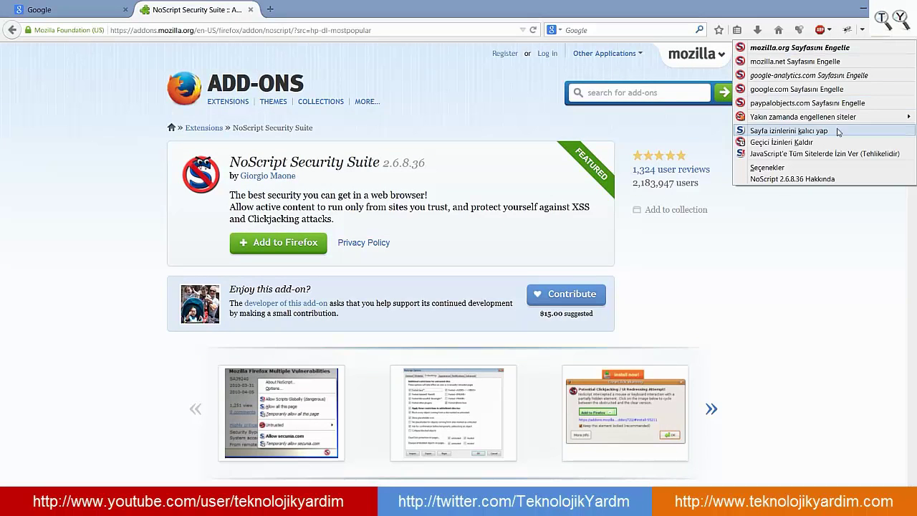
{"action": "left_click", "coordinate": [761, 145]}
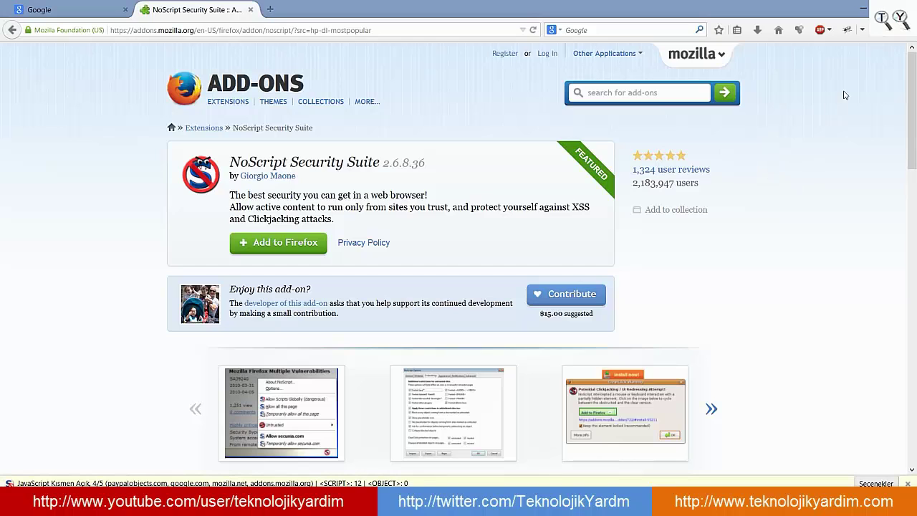
Reopen the NoScript menu, close it unchanged, and scroll through the add-on page.
{"action": "left_click", "coordinate": [882, 30]}
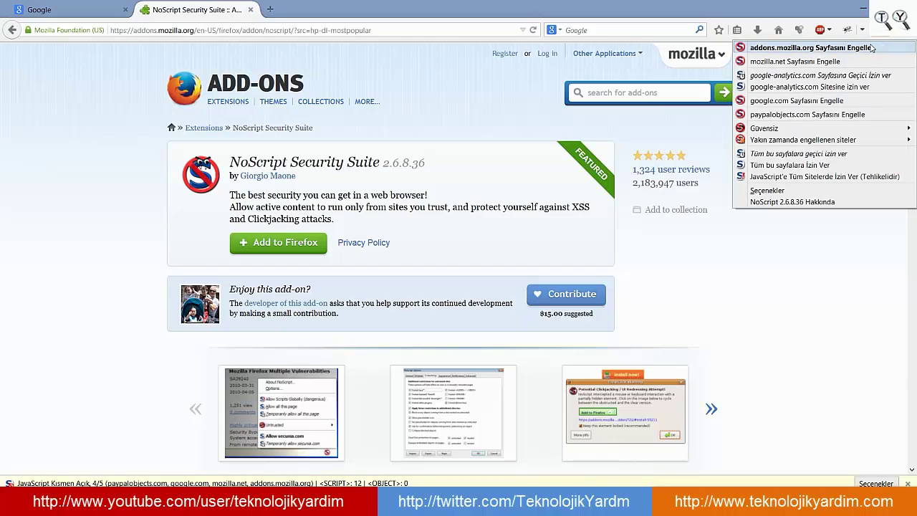
{"action": "left_click", "coordinate": [804, 288]}
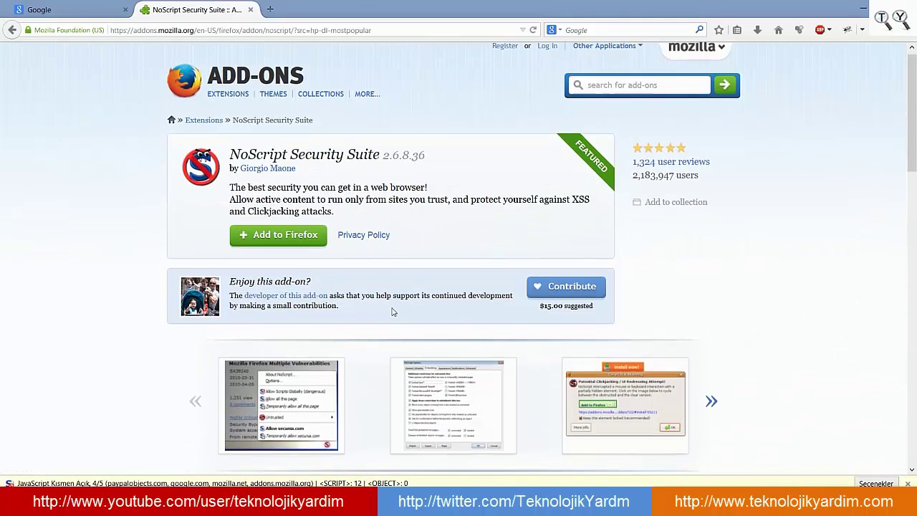
{"action": "scroll", "coordinate": [341, 296], "scroll_direction": "down", "scroll_amount": 4}
{"action": "scroll", "coordinate": [342, 297], "scroll_direction": "down", "scroll_amount": 4}
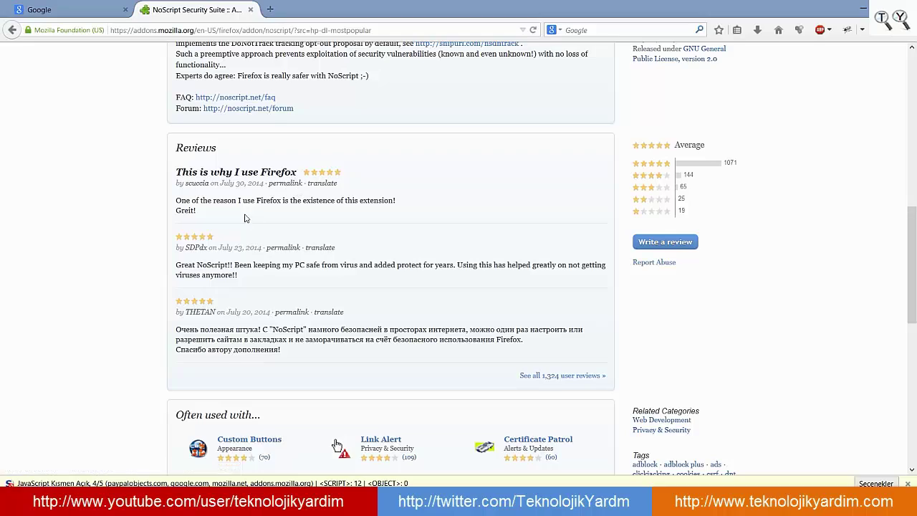
{"action": "scroll", "coordinate": [286, 215], "scroll_direction": "down", "scroll_amount": 7}
{"action": "scroll", "coordinate": [379, 264], "scroll_direction": "up", "scroll_amount": 15}
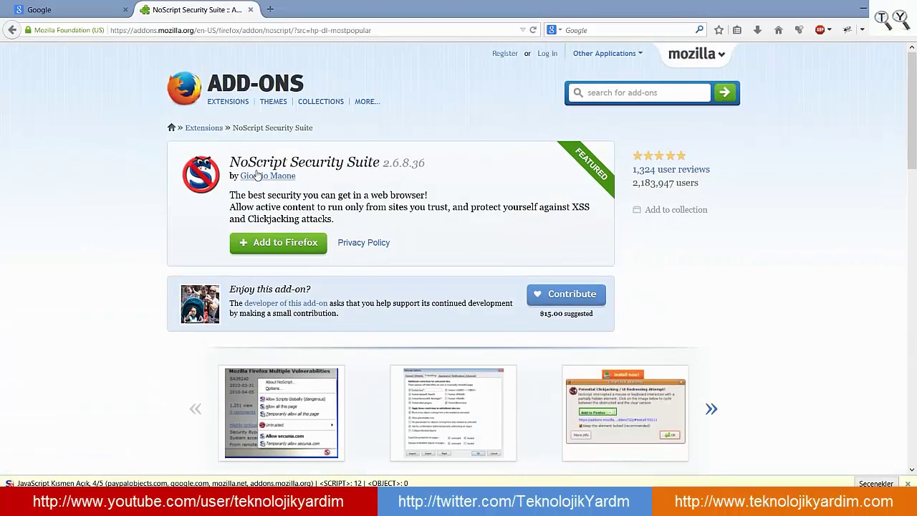
Review NoScript's allow and block options, including the 'Güvensiz' submenu, then close the menu.
{"action": "left_click", "coordinate": [884, 31]}
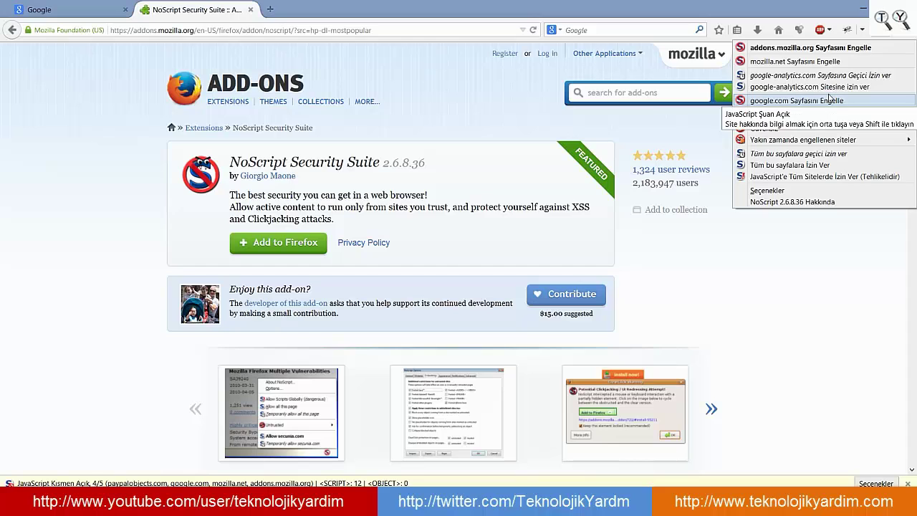
{"action": "mouse_move", "coordinate": [824, 129]}
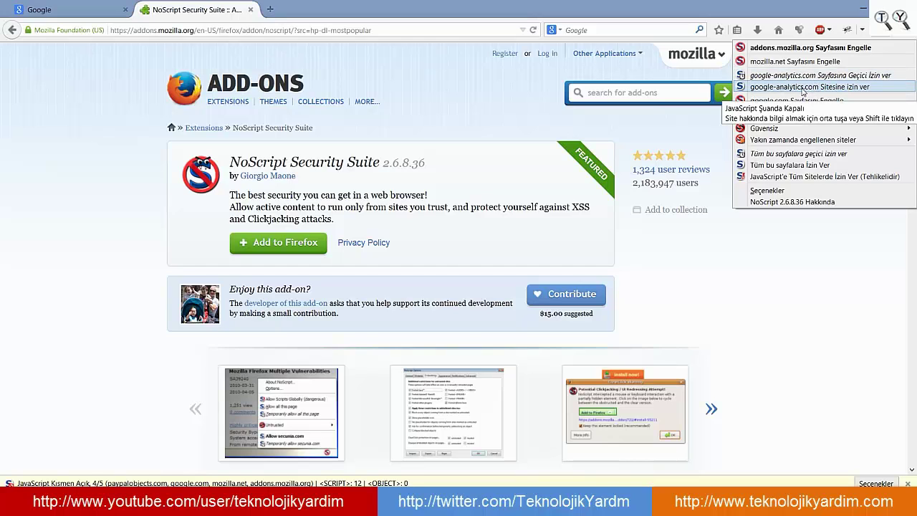
{"action": "left_click", "coordinate": [771, 286]}
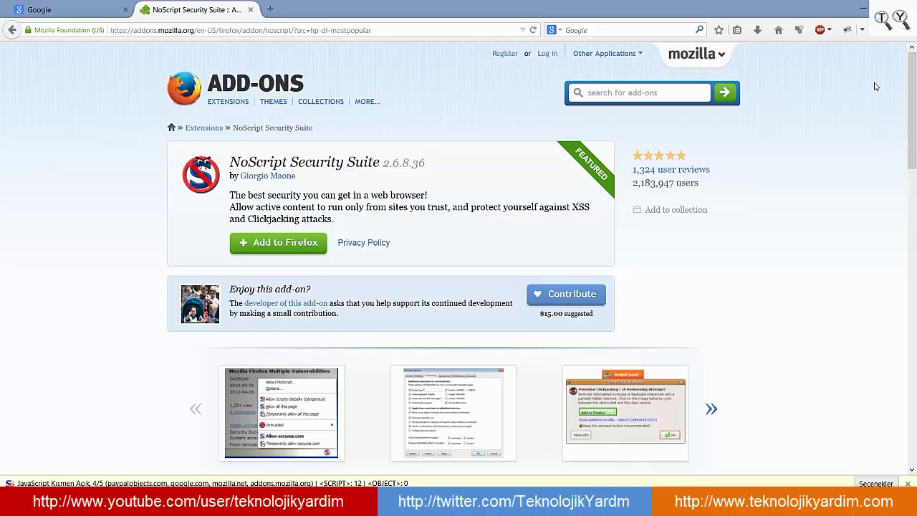
Remove NoScript in Eklentiler with 'Yes, remove ALL protections', then close the Add-ons Manager tab.
{"action": "left_click", "coordinate": [897, 30]}
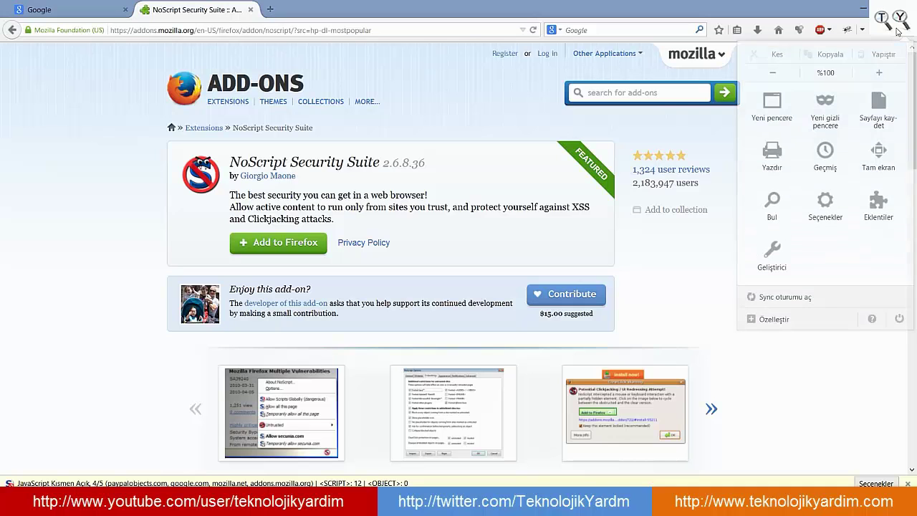
{"action": "left_click", "coordinate": [867, 195]}
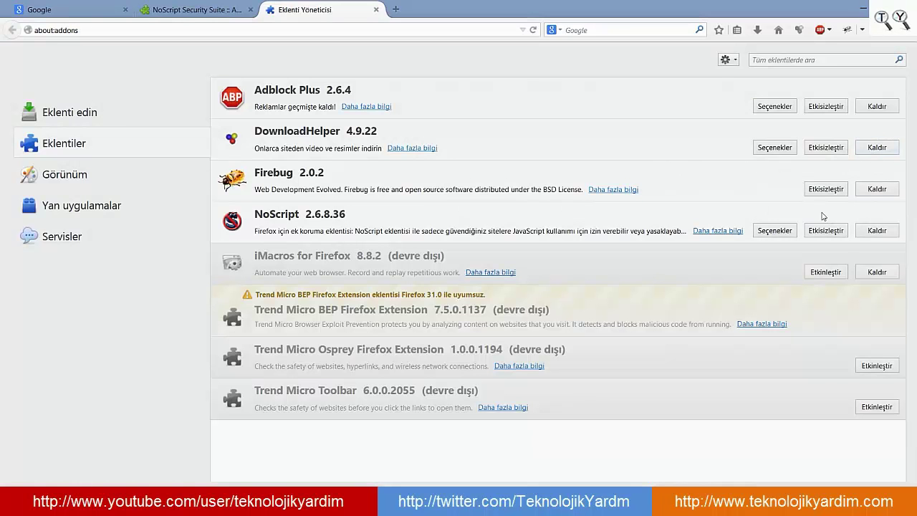
{"action": "left_click", "coordinate": [876, 230]}
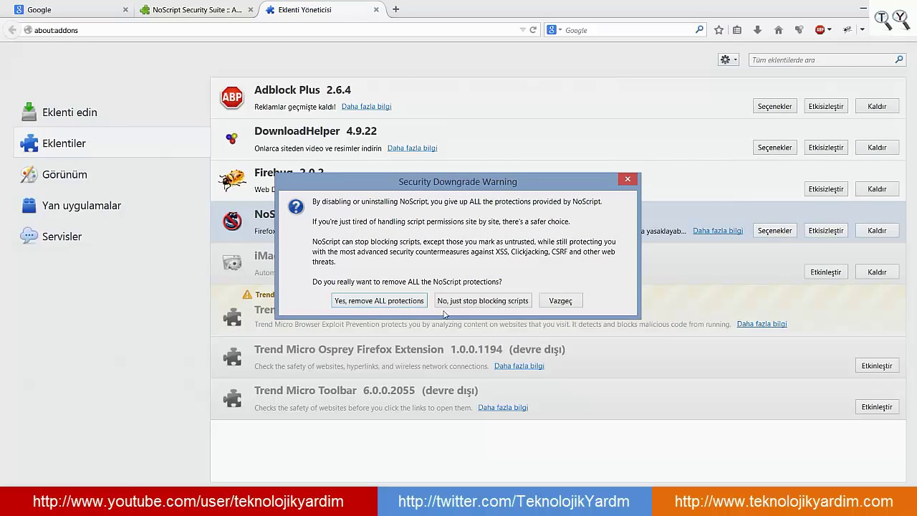
{"action": "left_click", "coordinate": [379, 302]}
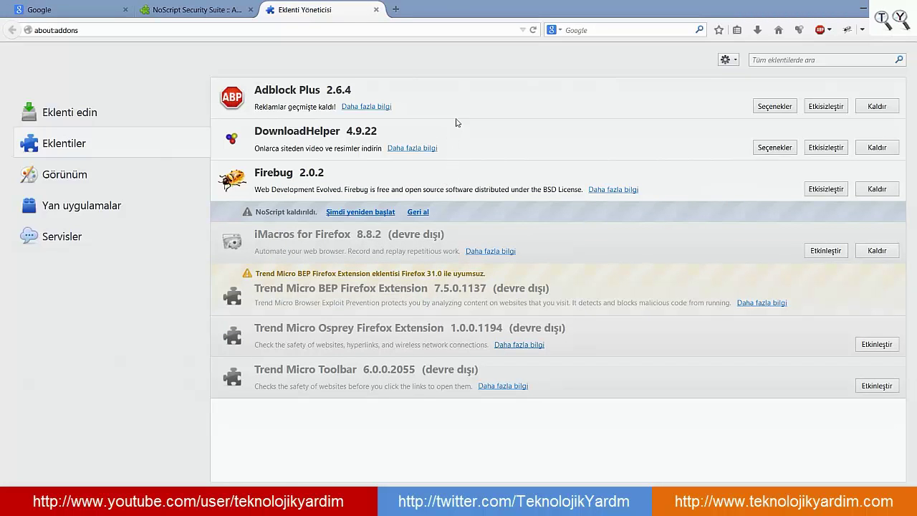
{"action": "left_click", "coordinate": [376, 9]}
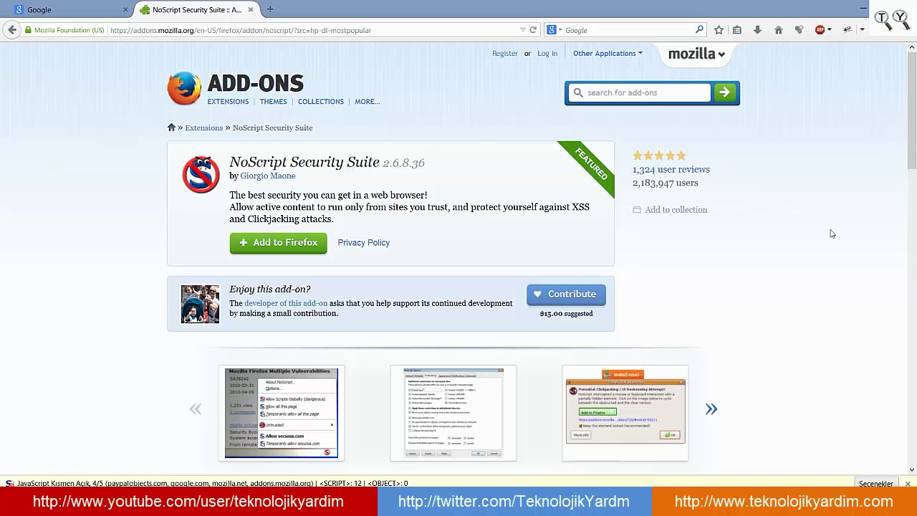
Scroll through the NoScript add-on page, then minimize the Firefox window.
{"action": "scroll", "coordinate": [779, 203], "scroll_direction": "down", "scroll_amount": 5}
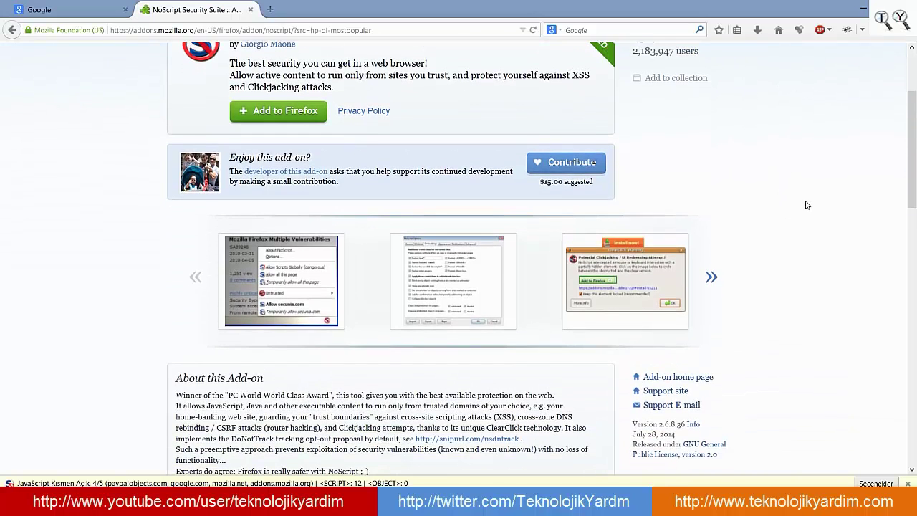
{"action": "scroll", "coordinate": [809, 198], "scroll_direction": "down", "scroll_amount": 10}
{"action": "scroll", "coordinate": [866, 198], "scroll_direction": "down", "scroll_amount": 3}
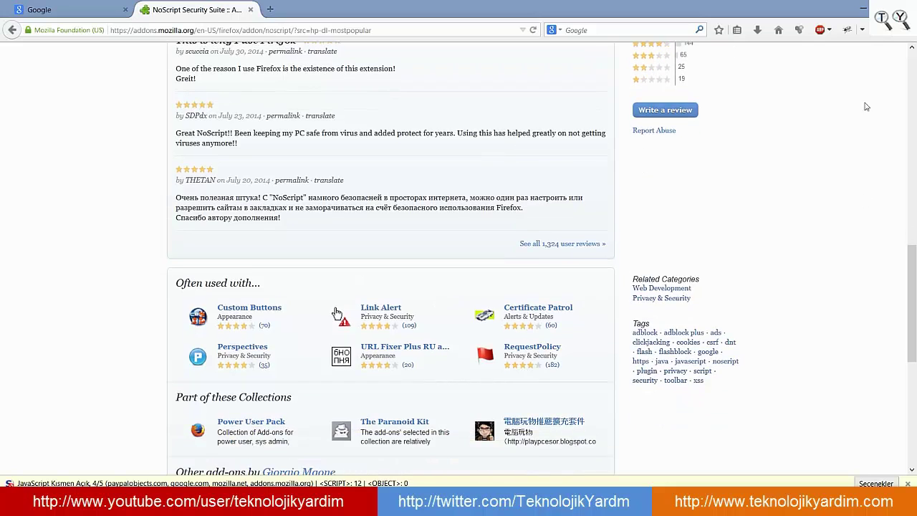
{"action": "scroll", "coordinate": [864, 102], "scroll_direction": "up", "scroll_amount": 1}
{"action": "left_click", "coordinate": [864, 10]}
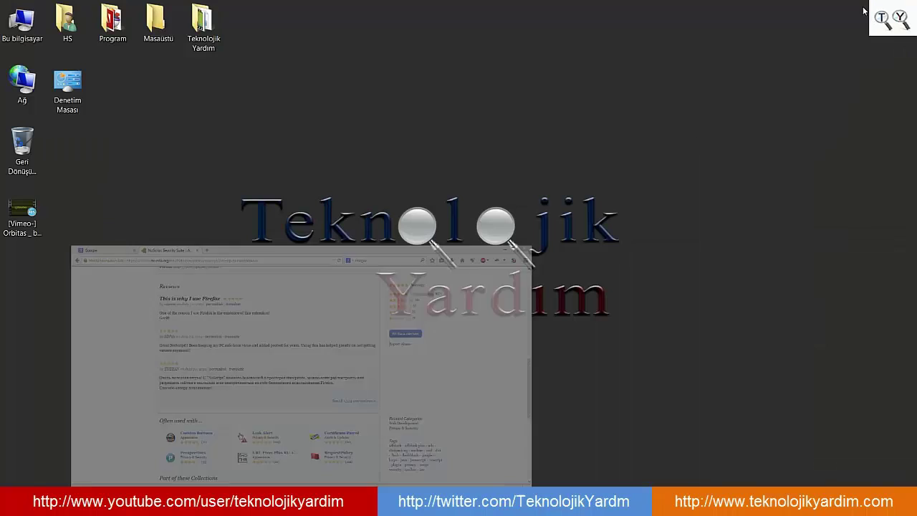